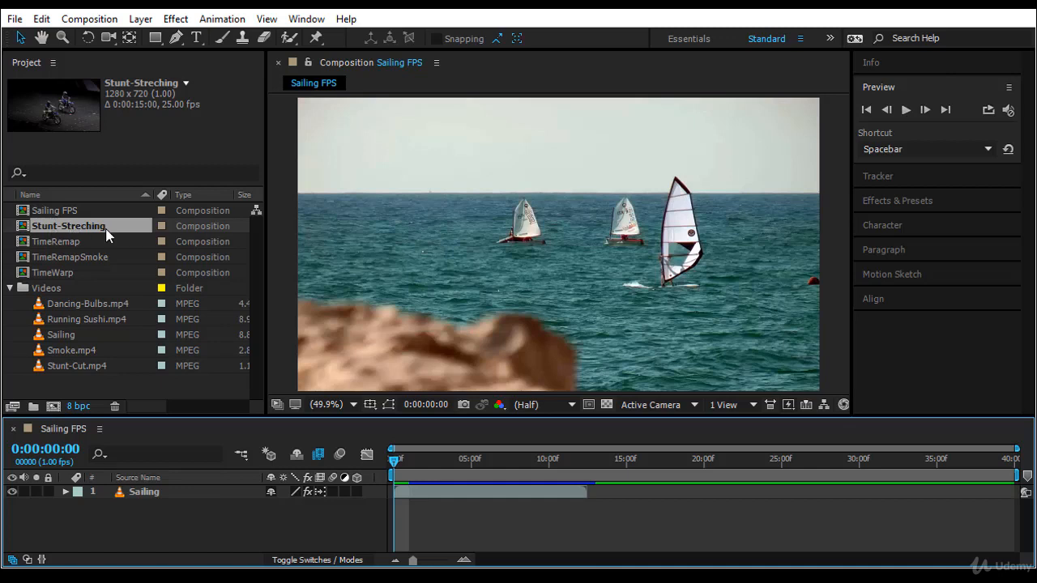
Step: Open the Stunt-Streching composition and play a preview of its footage from the start
left_click(104, 229)
double_click(104, 229)
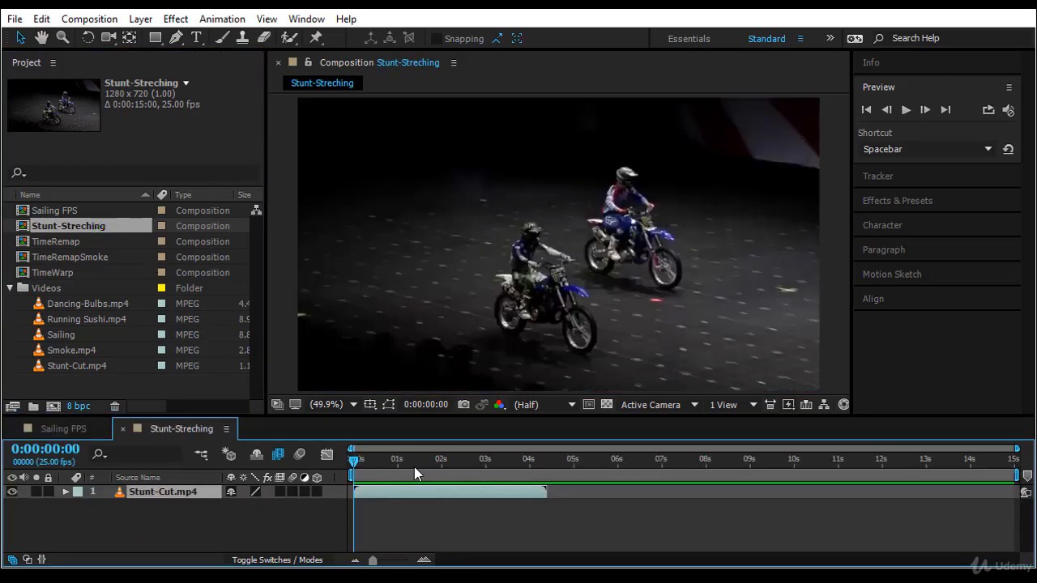
left_click_drag(355, 464, 526, 464)
key("Home")
left_click(908, 108)
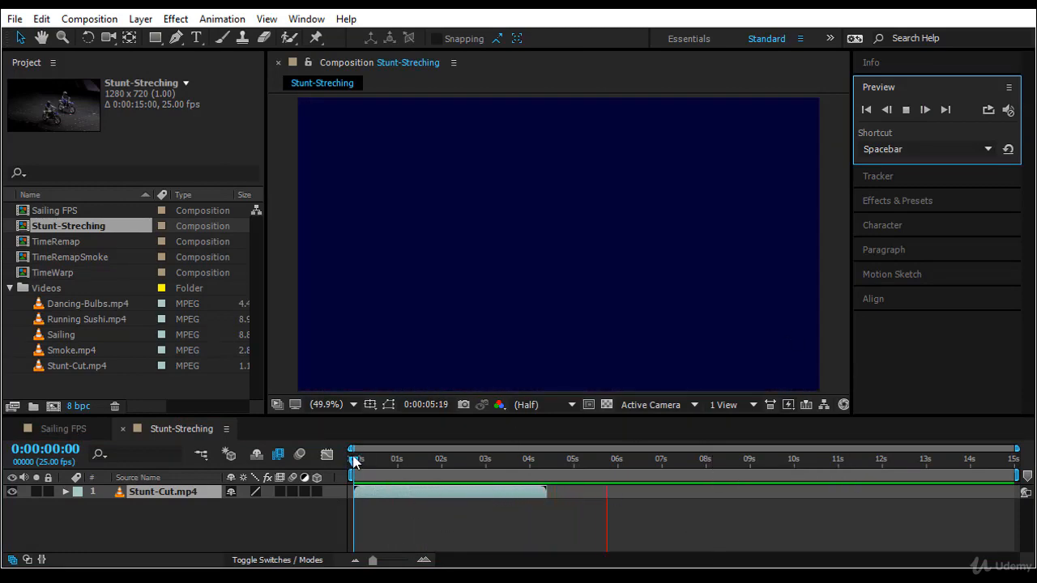
Step: Play the composition preview again from the beginning to review the original clip speed
left_click_drag(354, 462, 329, 483)
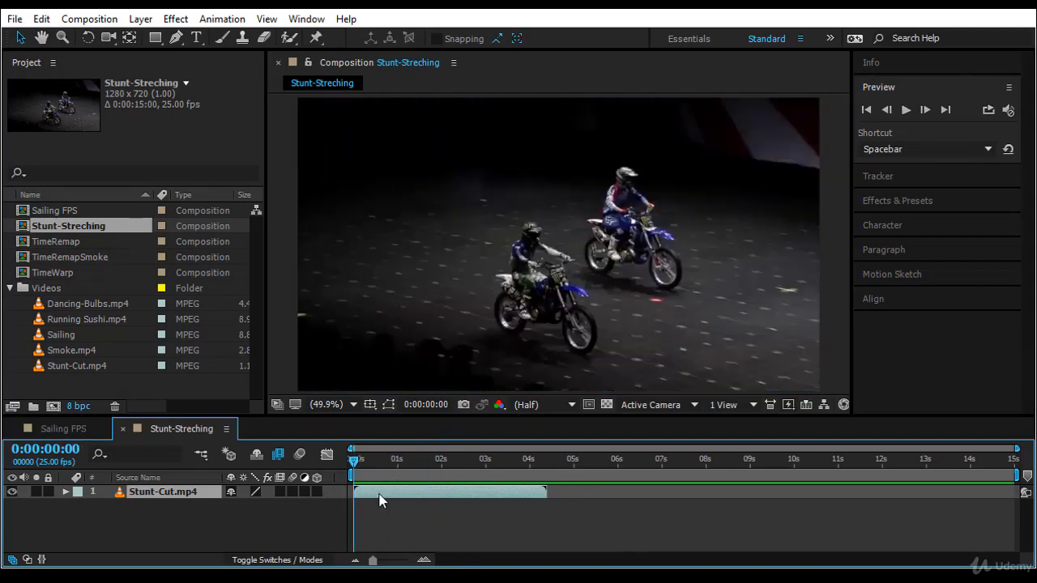
left_click(353, 462)
left_click_drag(355, 464, 334, 507)
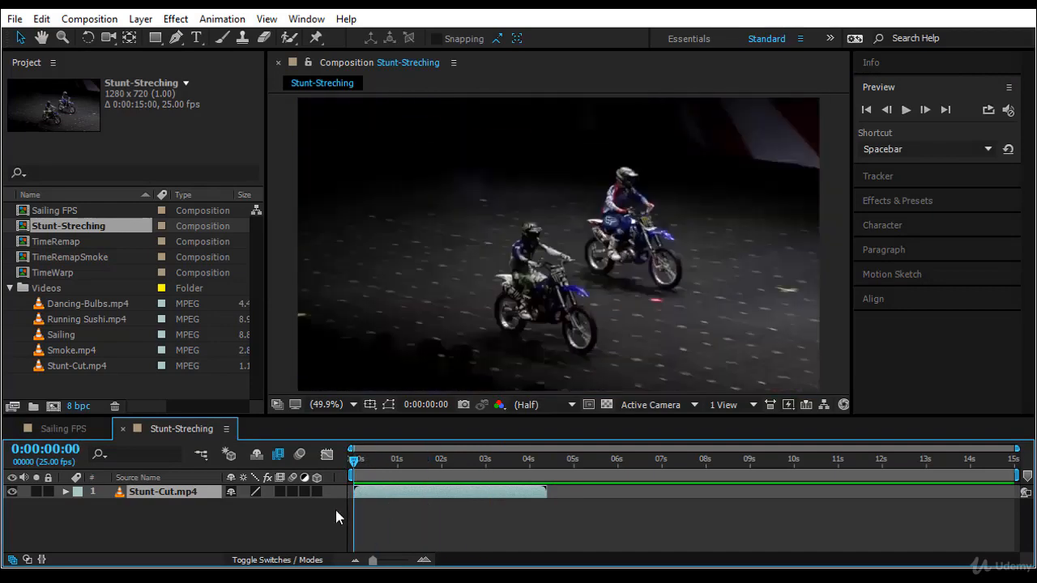
left_click(906, 110)
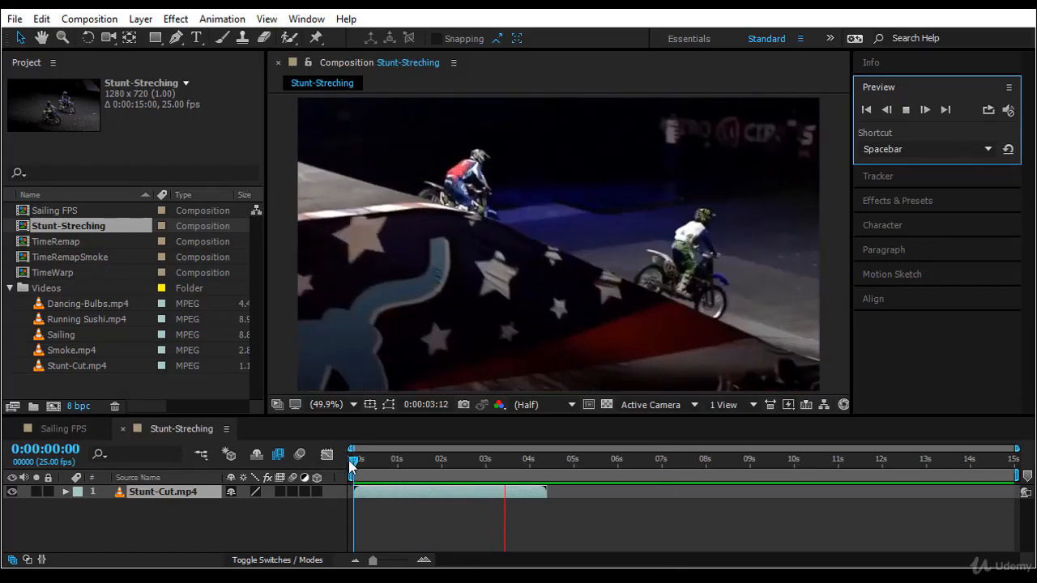
left_click(351, 460)
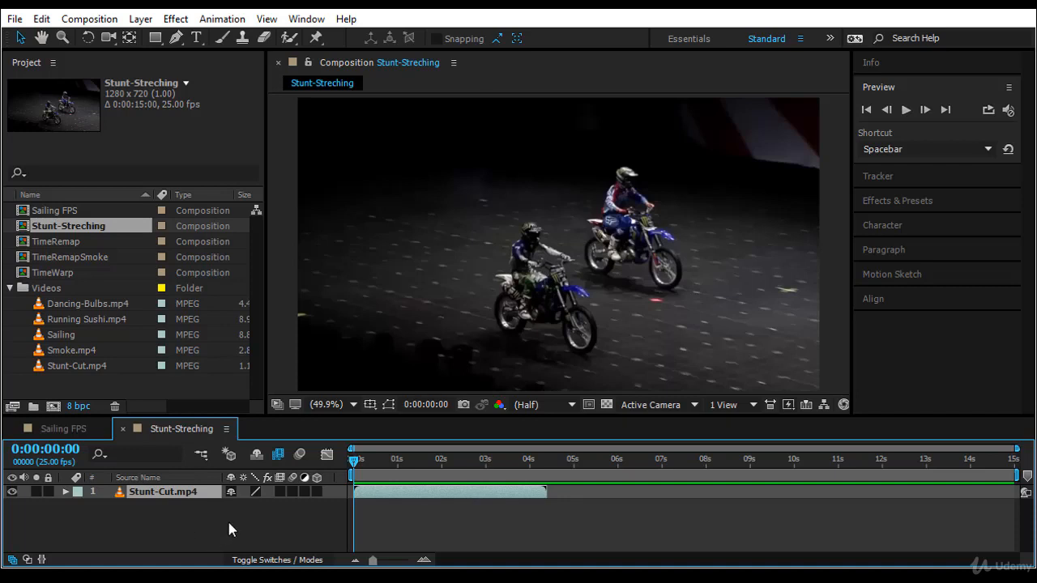
Step: Show the In/Out/Duration/Stretch columns and set the layer's In time to 0:00:00:10
left_click(41, 559)
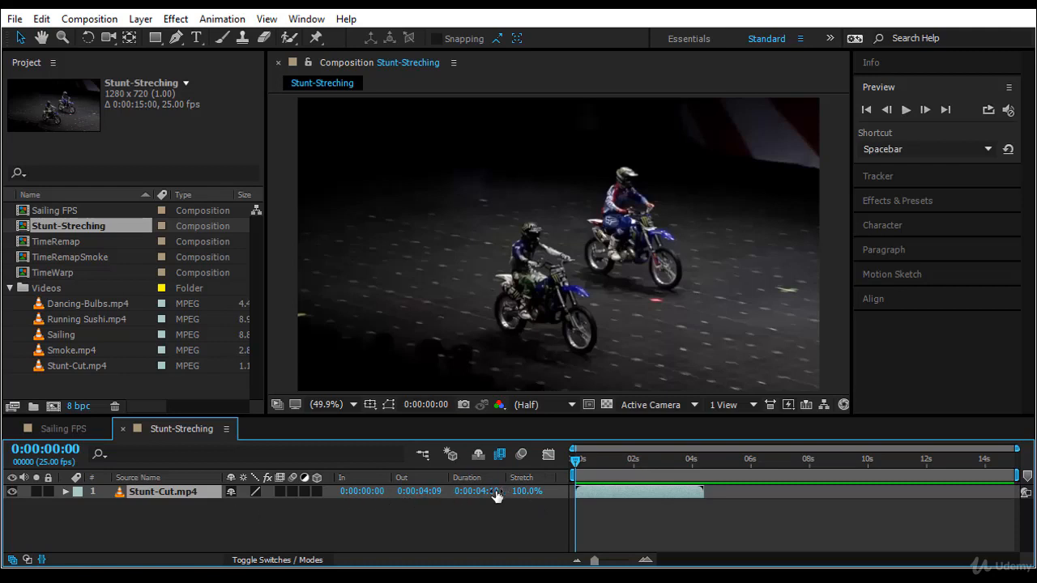
left_click(371, 491)
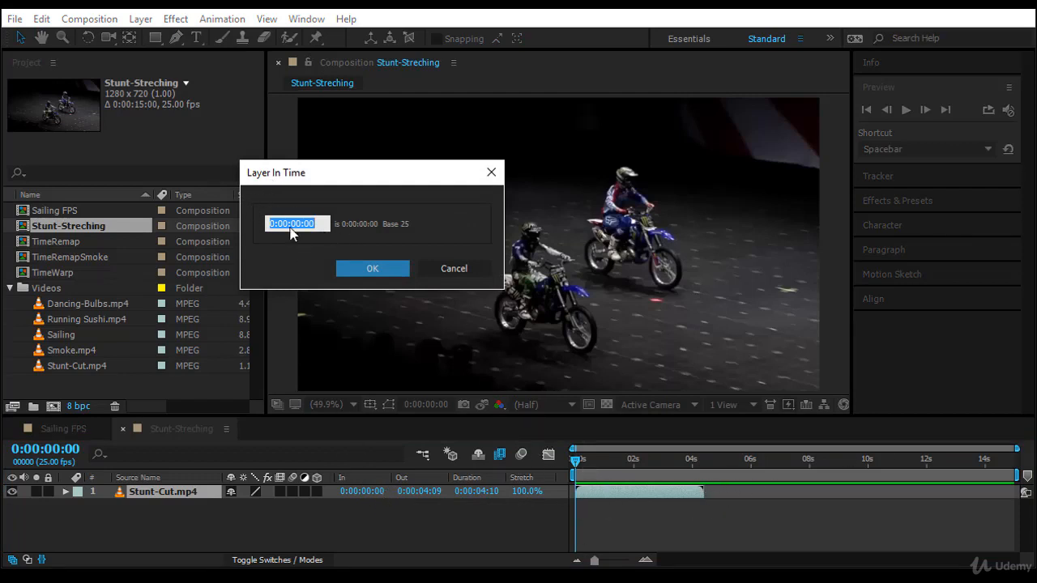
type("10")
key("Return")
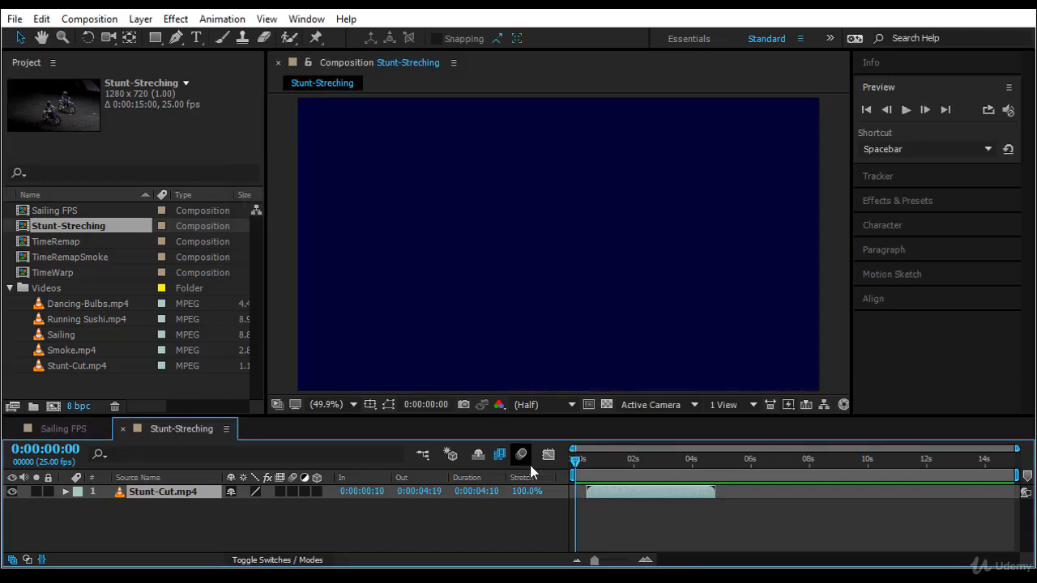
Step: Set the layer's Out time to 0:00:05:00
key("i")
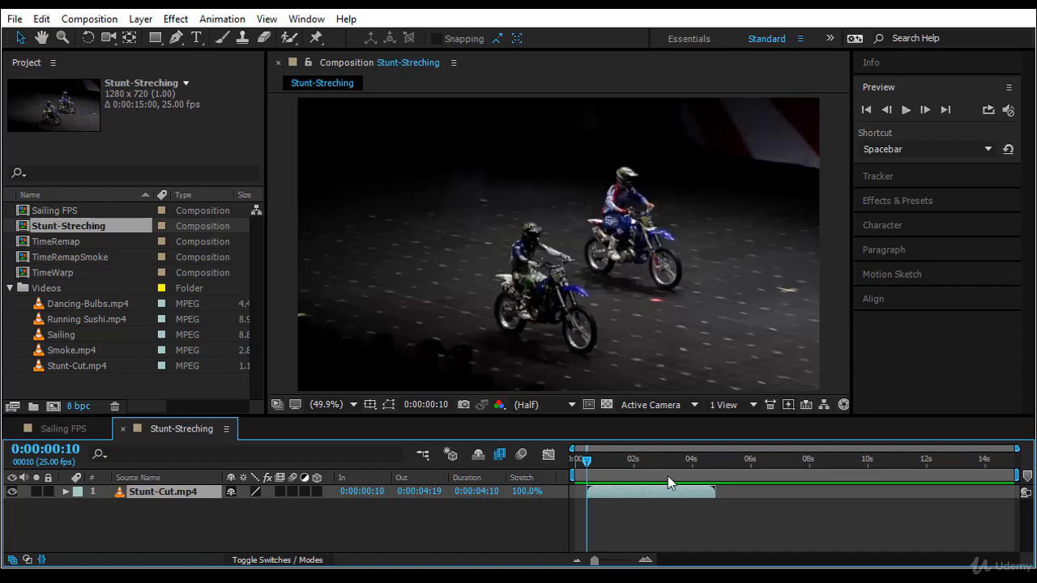
left_click(429, 492)
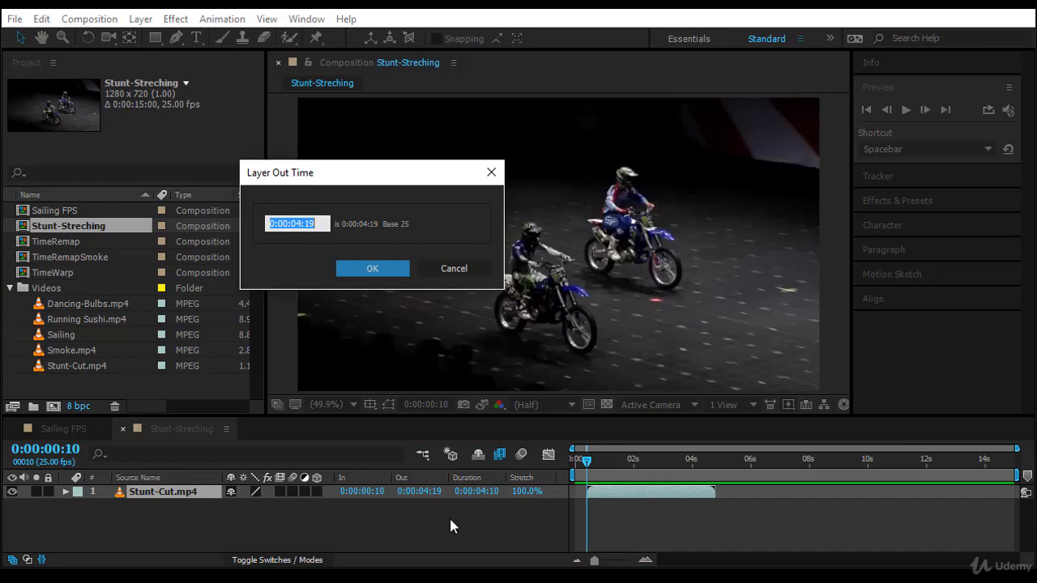
type("500")
key("Return")
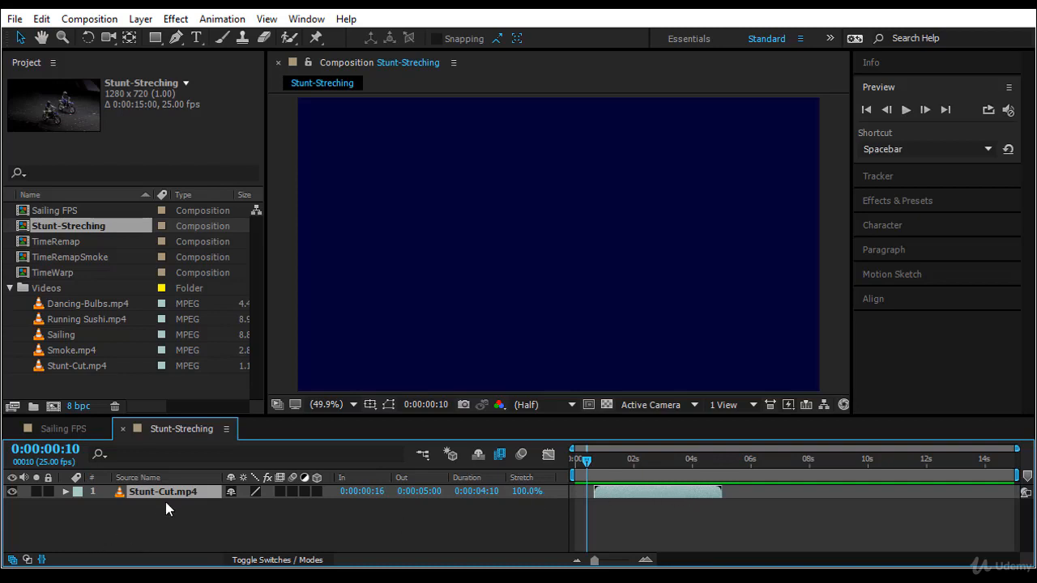
Step: Set the layer's In time back to 0:00:00:00 and return to the composition start
key("o")
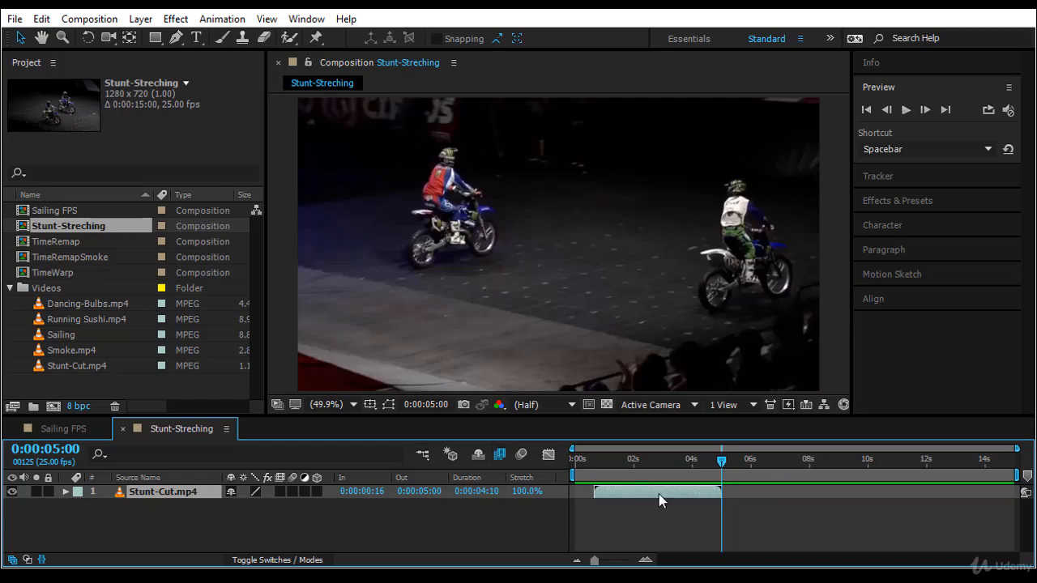
left_click(364, 490)
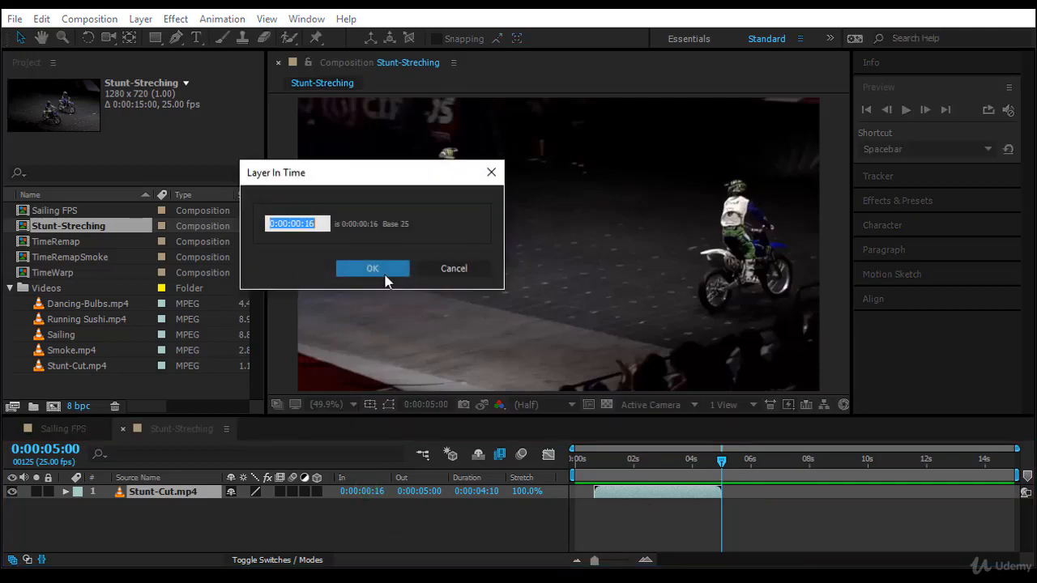
type("0")
left_click(372, 268)
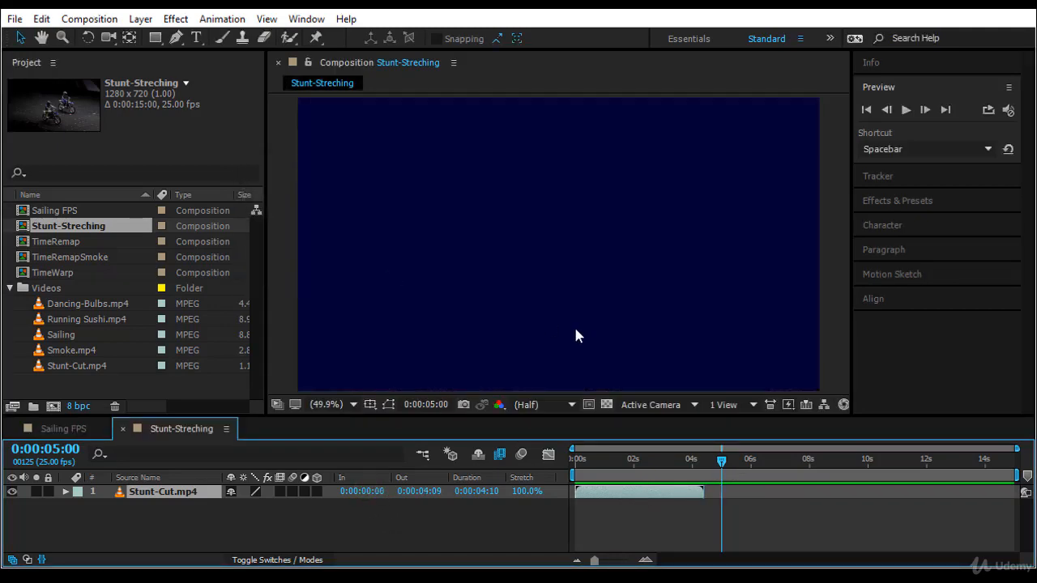
key("Home")
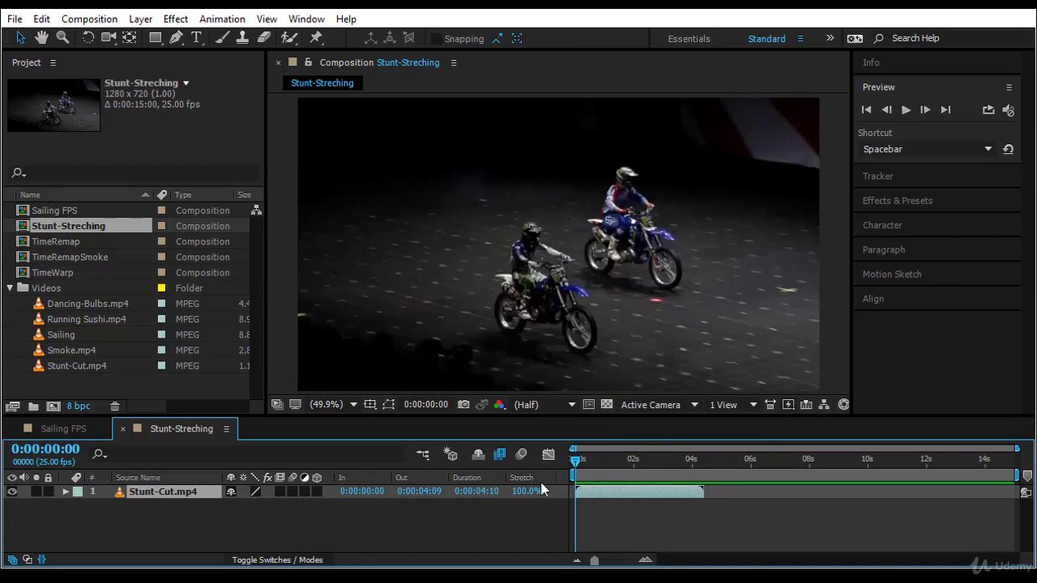
Step: Time-stretch the layer to a new duration of 0:00:03:00, holding the layer In-point
left_click(478, 492)
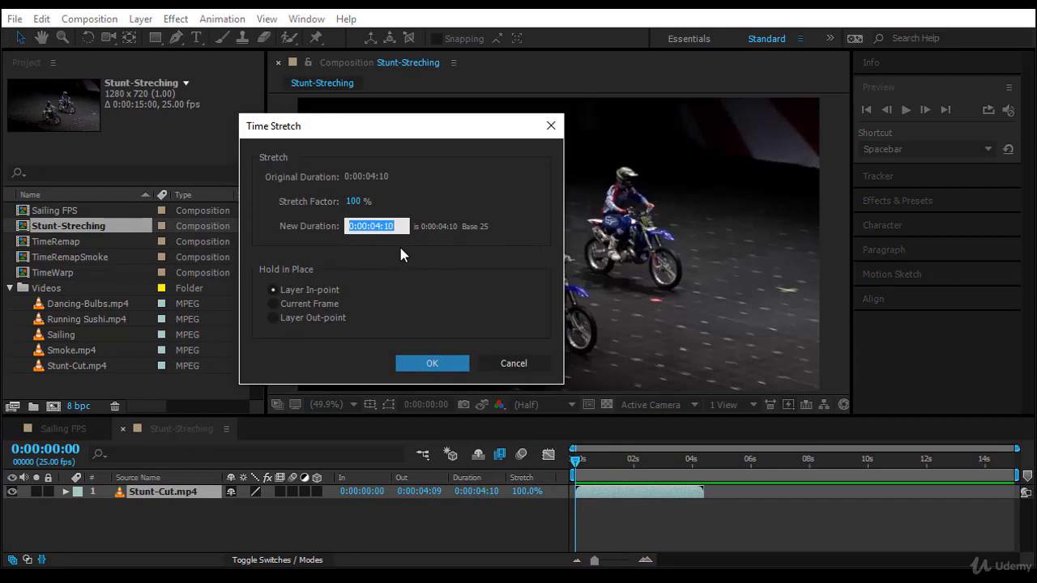
type("300")
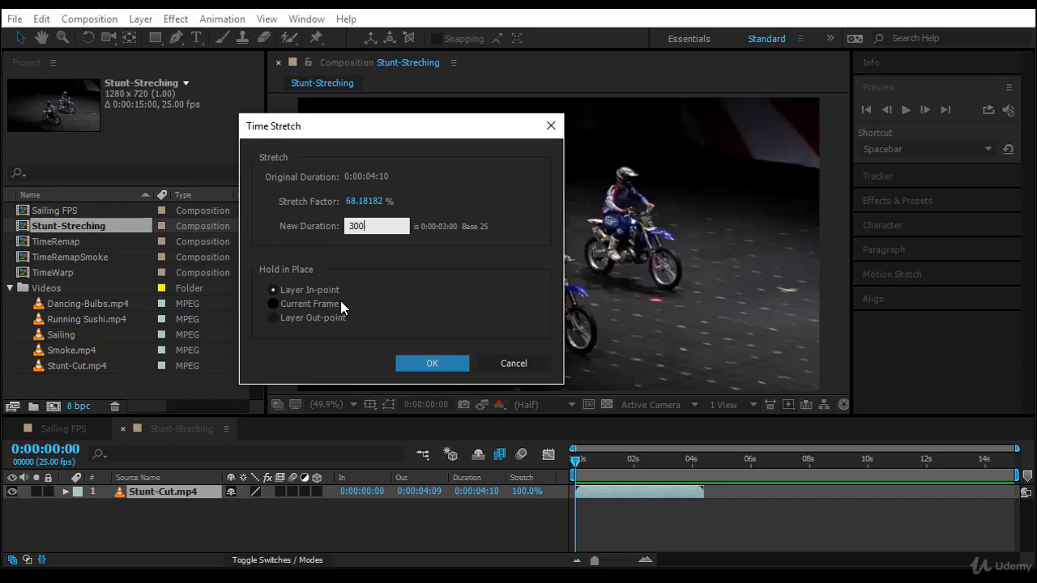
left_click(418, 361)
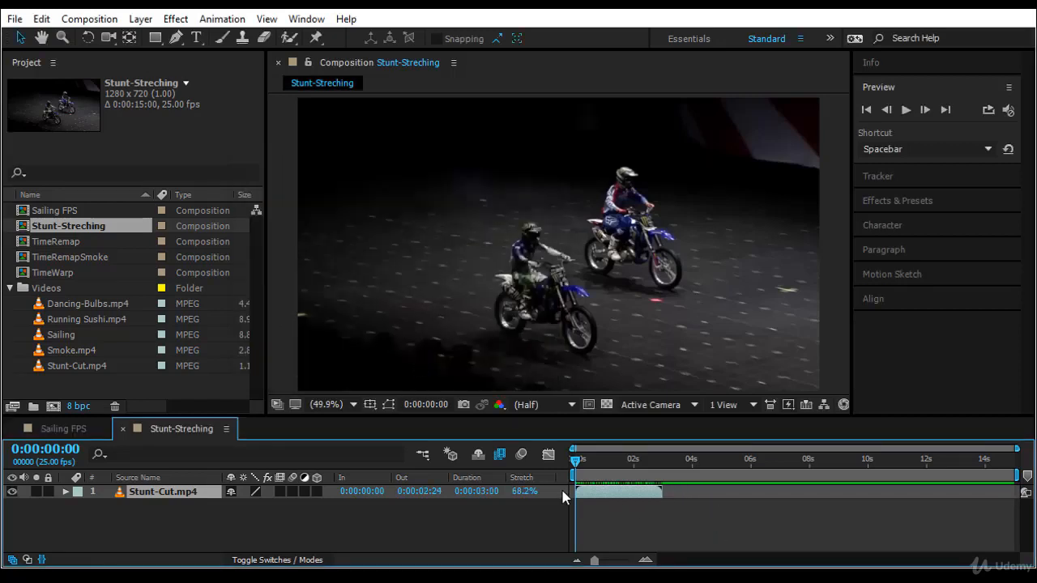
Step: Preview the time-stretched layer from the start
left_click(909, 109)
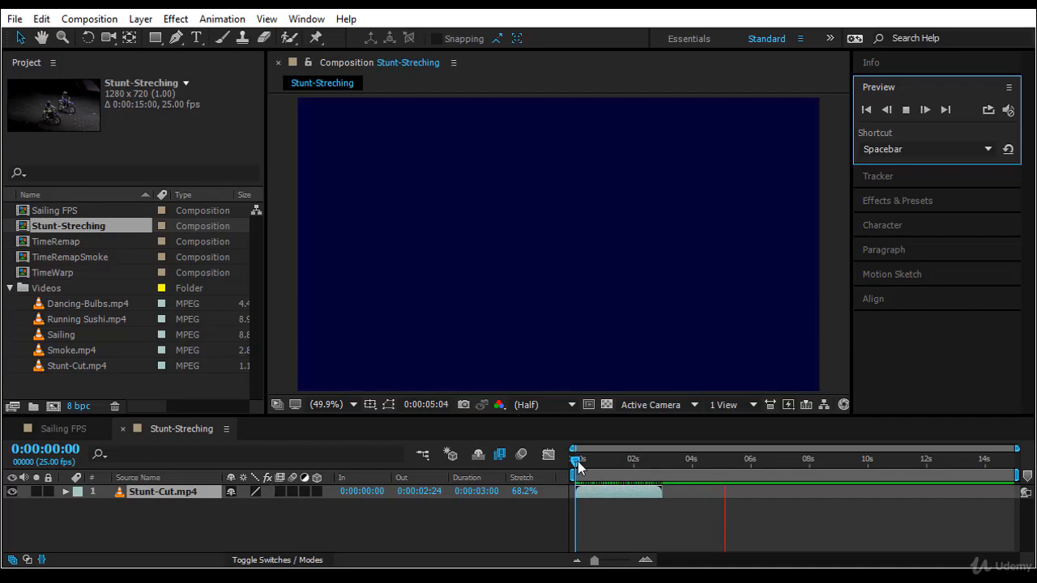
left_click(577, 461)
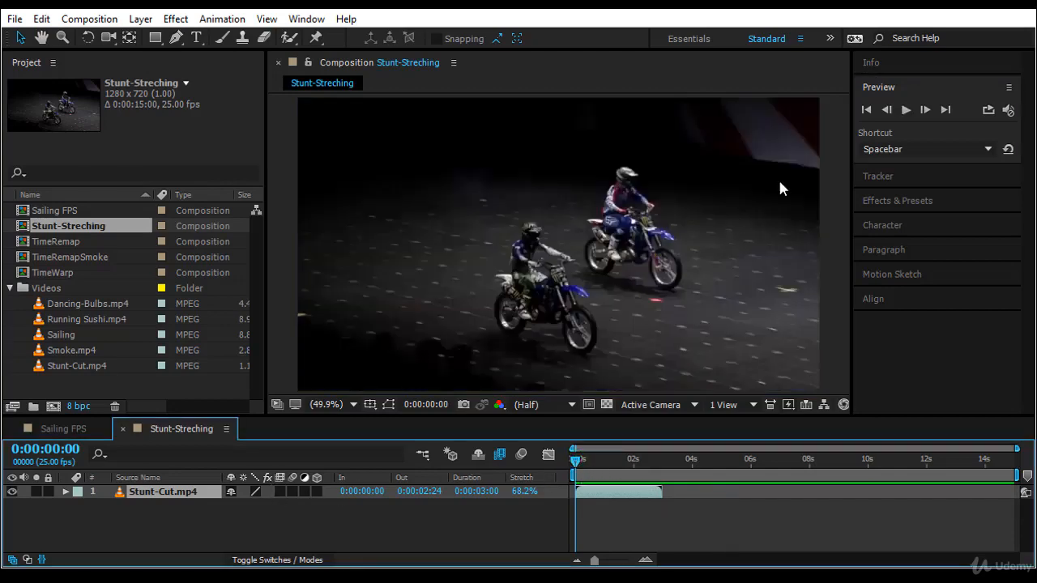
left_click(905, 110)
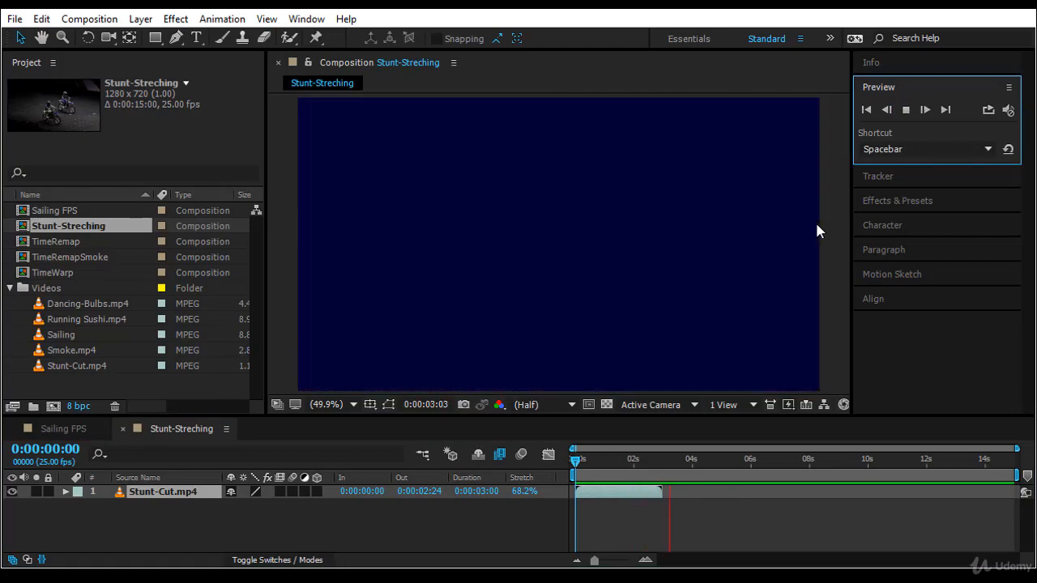
Step: Set the layer's stretch factor to 50% in the Time Stretch dialog
left_click(520, 491)
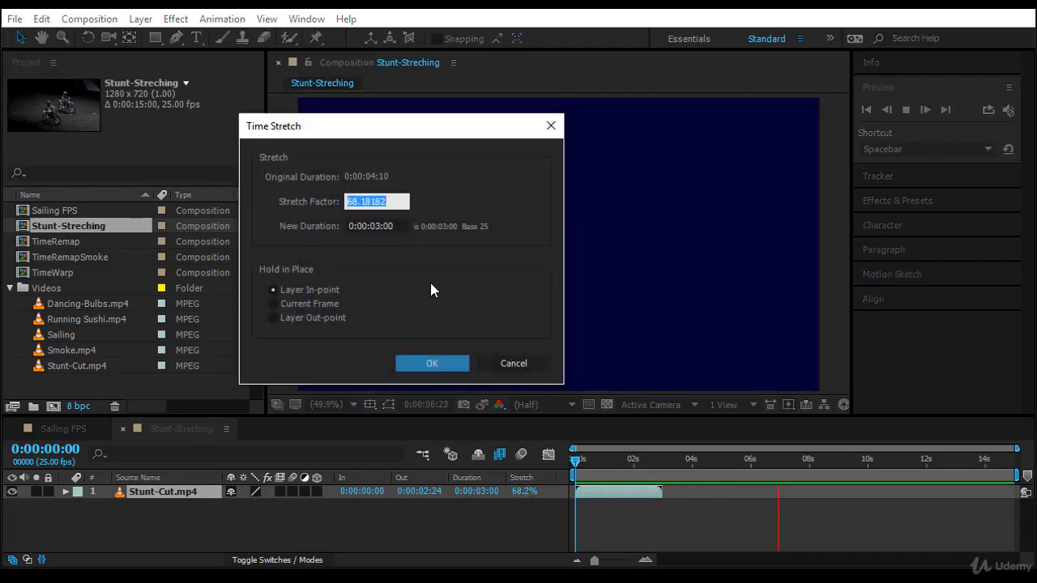
type("75")
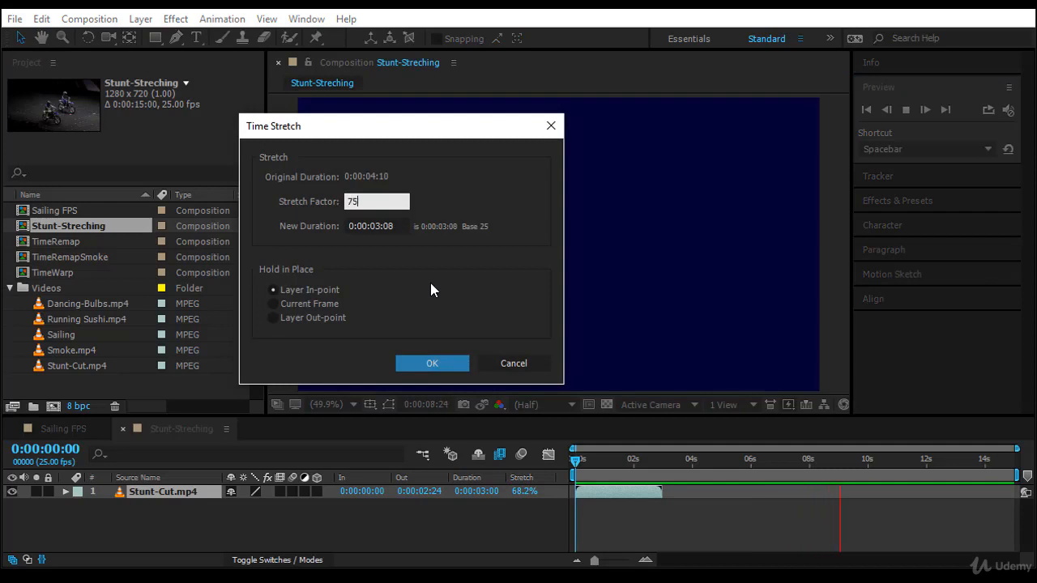
key("BackSpace")
key("BackSpace")
type("50")
key("Return")
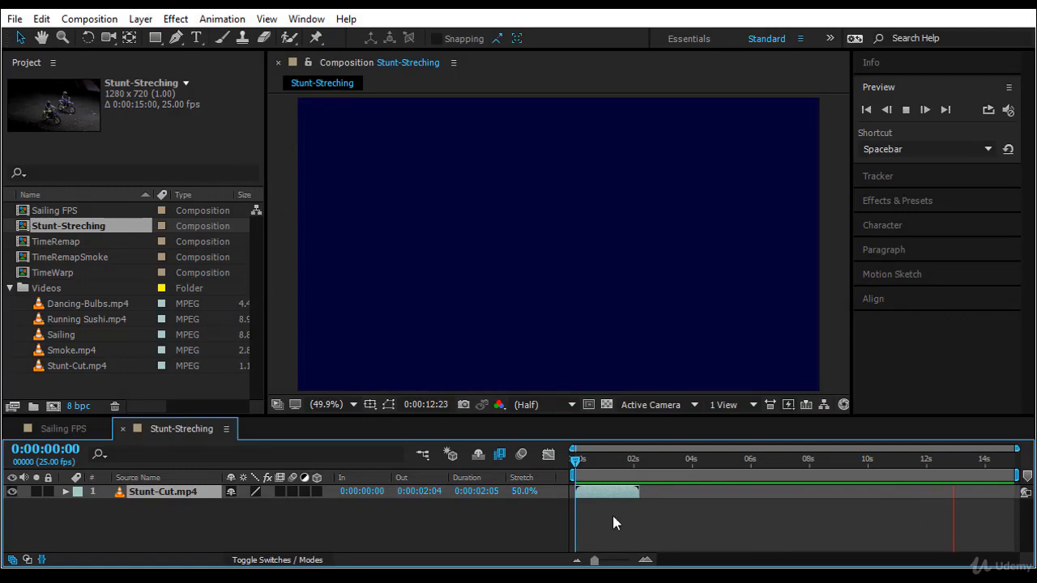
Step: Preview the 50% stretched layer from its out point and from the start
key("o")
key("space")
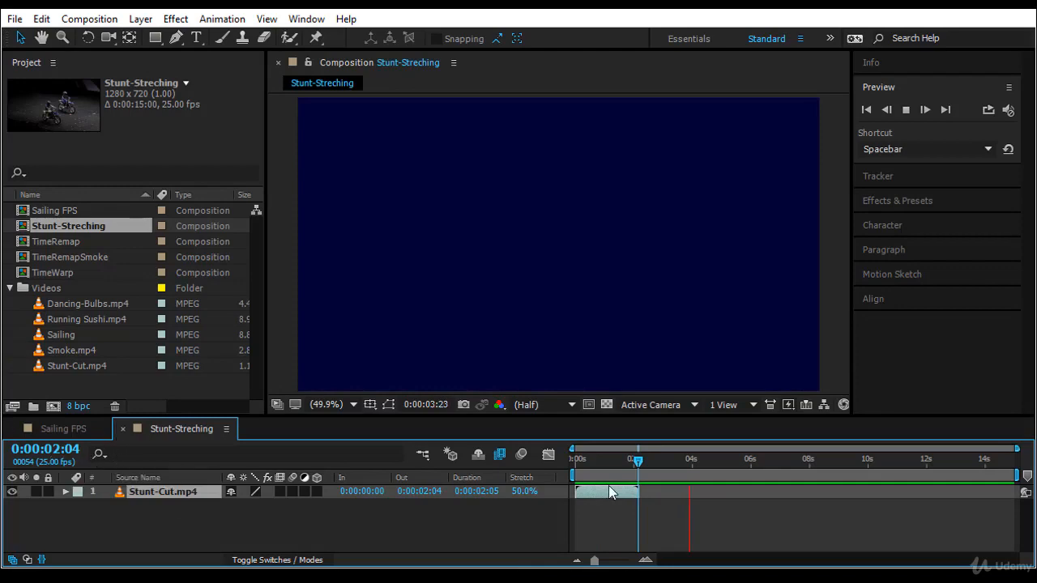
left_click(633, 459)
left_click(907, 109)
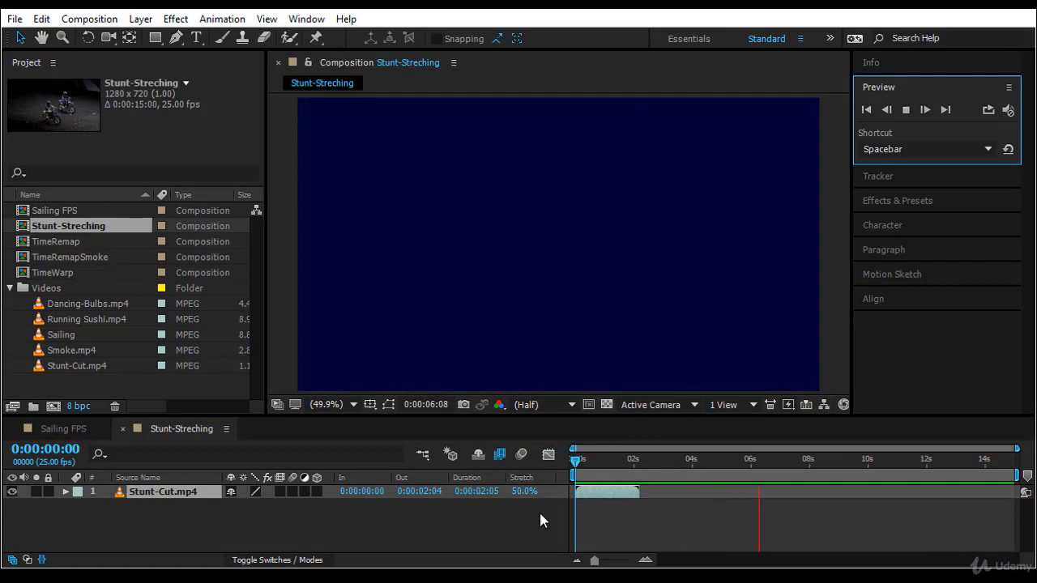
Step: Set the layer's stretch factor to 300% and preview the slowed-down clip
left_click(577, 464)
left_click(523, 491)
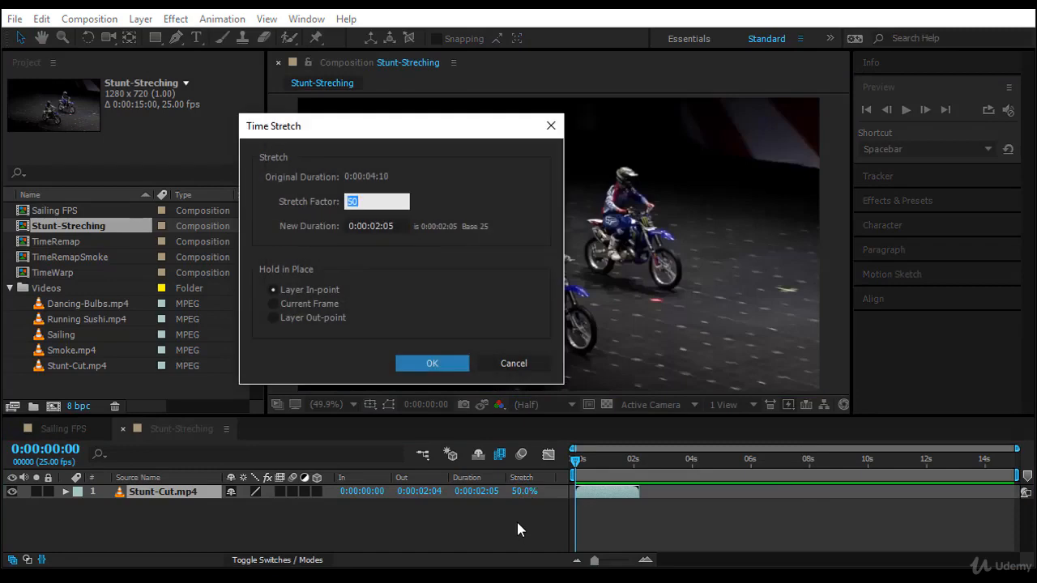
type("300")
key("Return")
left_click(899, 111)
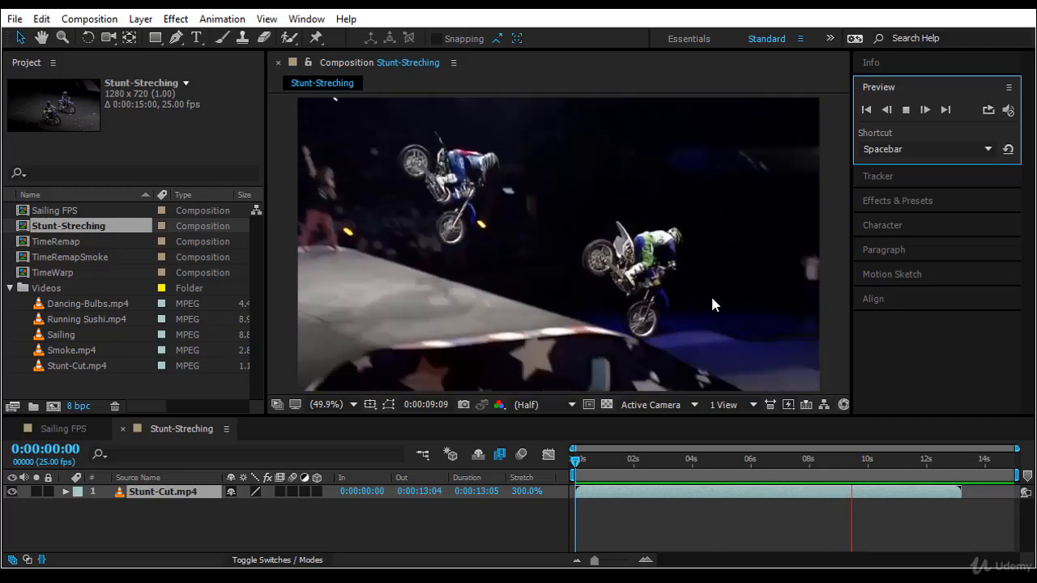
Step: Cycle the layer's Frame Blending switch through its modes and preview the result from the start
left_click(572, 462)
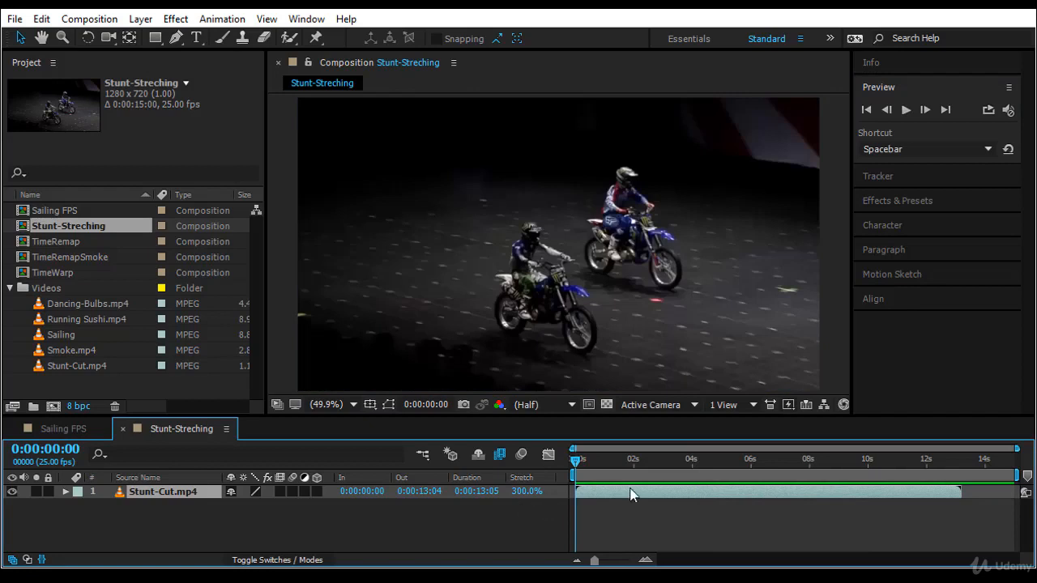
left_click(279, 492)
left_click(280, 492)
left_click_drag(574, 460, 630, 474)
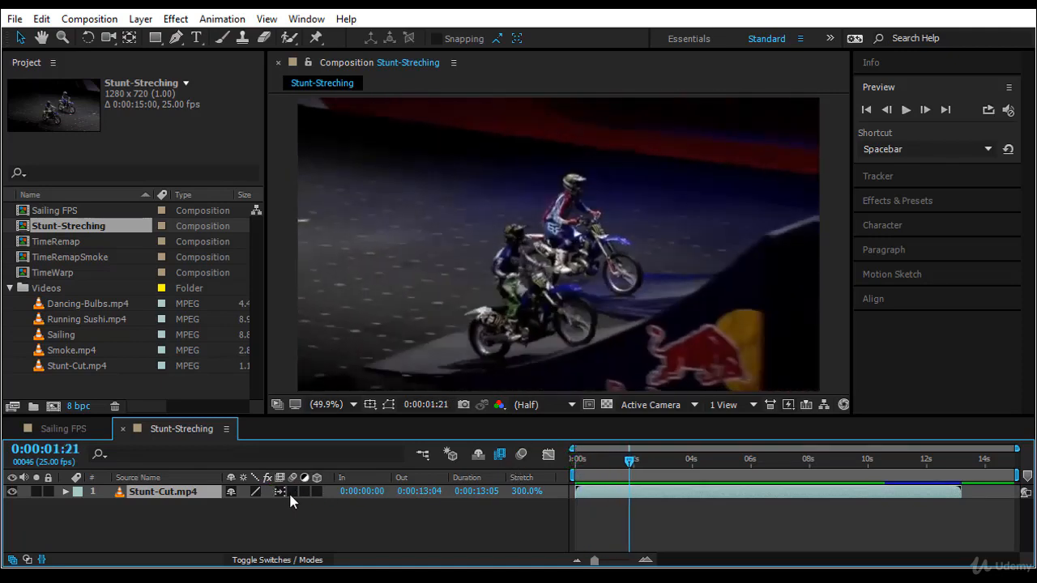
left_click(279, 491)
left_click(279, 490)
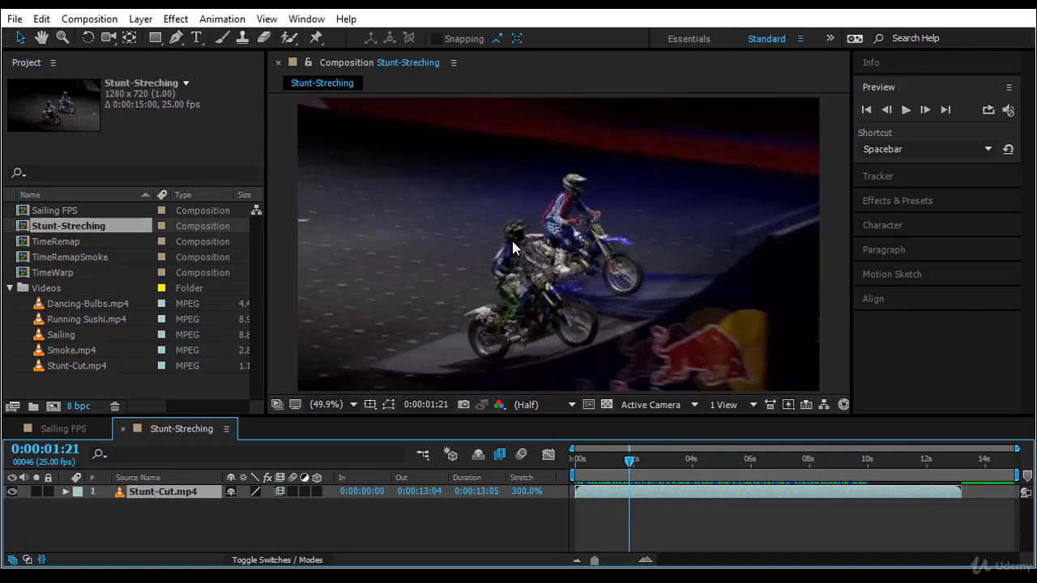
left_click(280, 491)
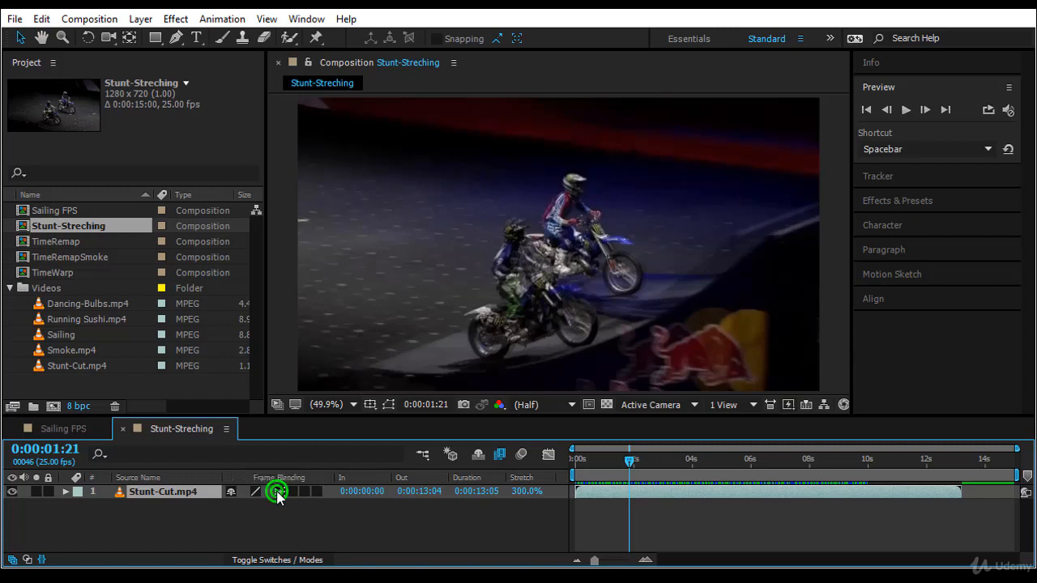
left_click(280, 491)
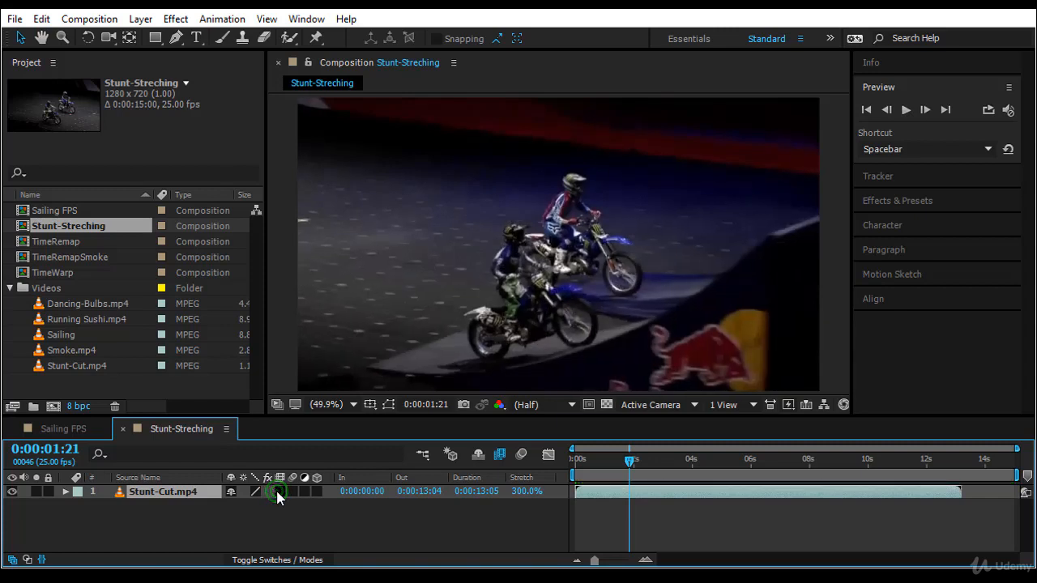
left_click_drag(629, 460, 553, 471)
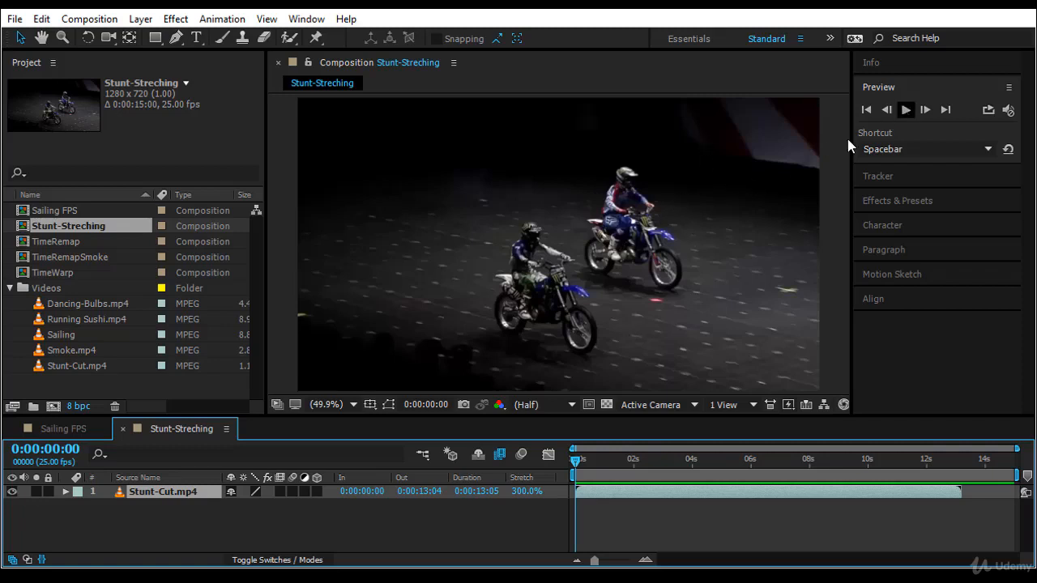
left_click(906, 110)
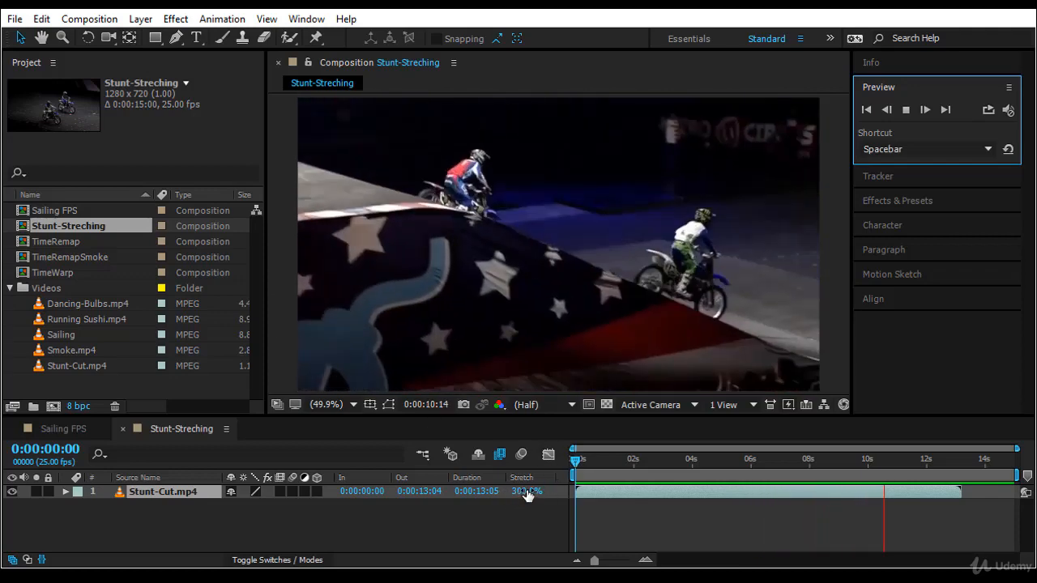
Step: Scrub the layer's Stretch value down to 208% and preview the result
left_click_drag(526, 491, 457, 501)
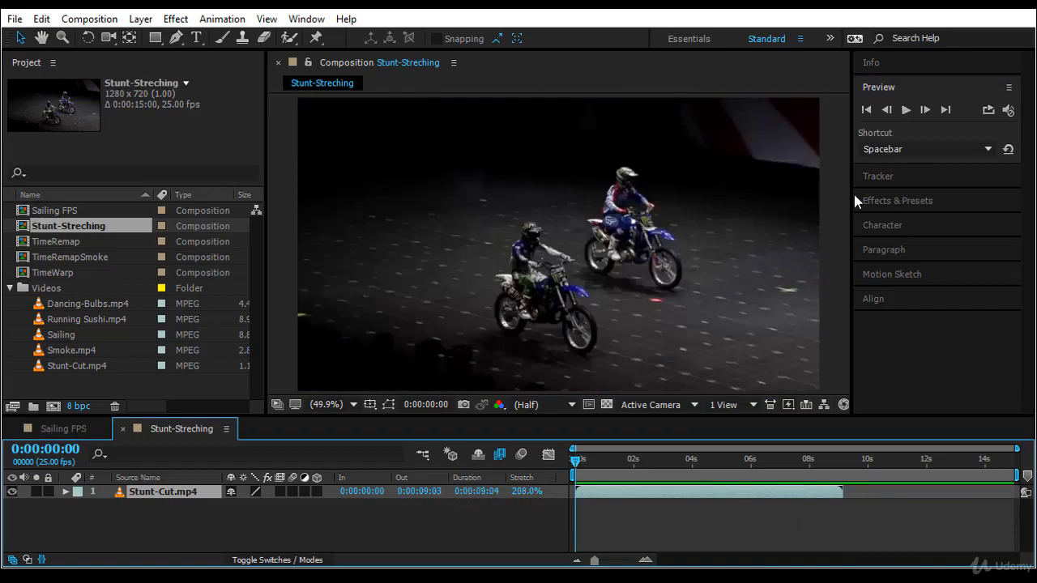
left_click(906, 109)
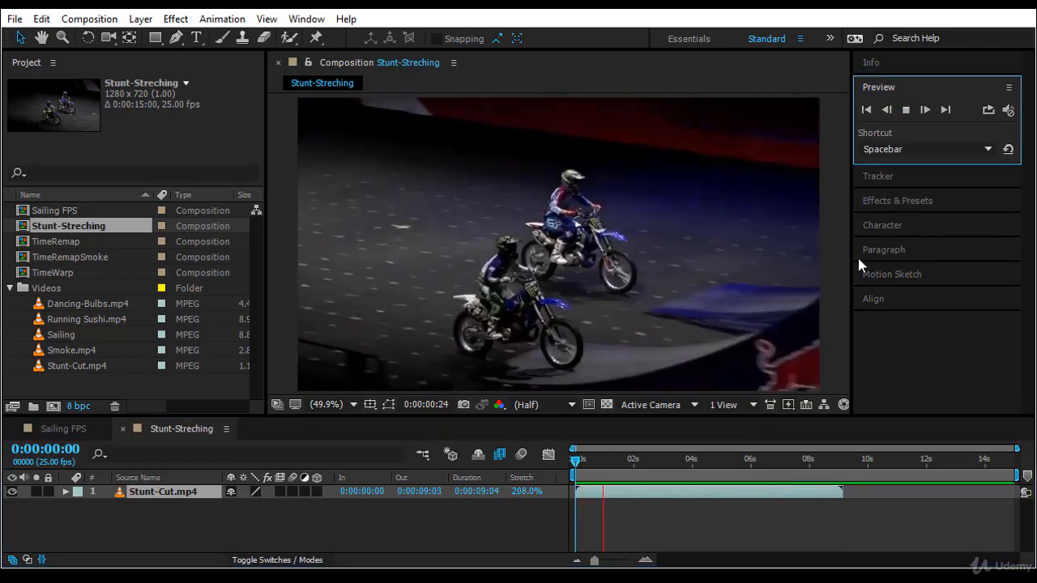
left_click(574, 464)
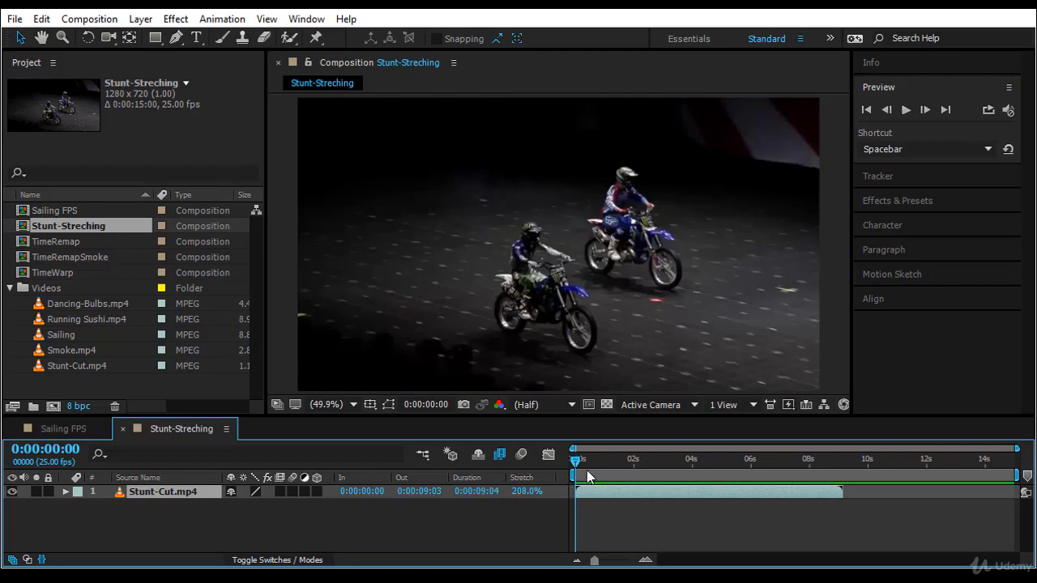
left_click_drag(578, 460, 673, 462)
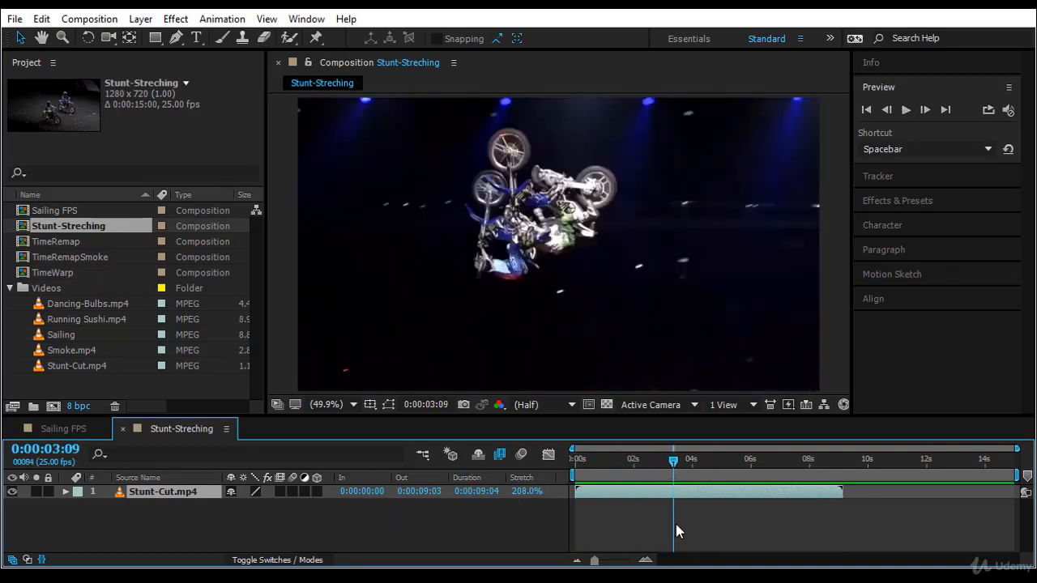